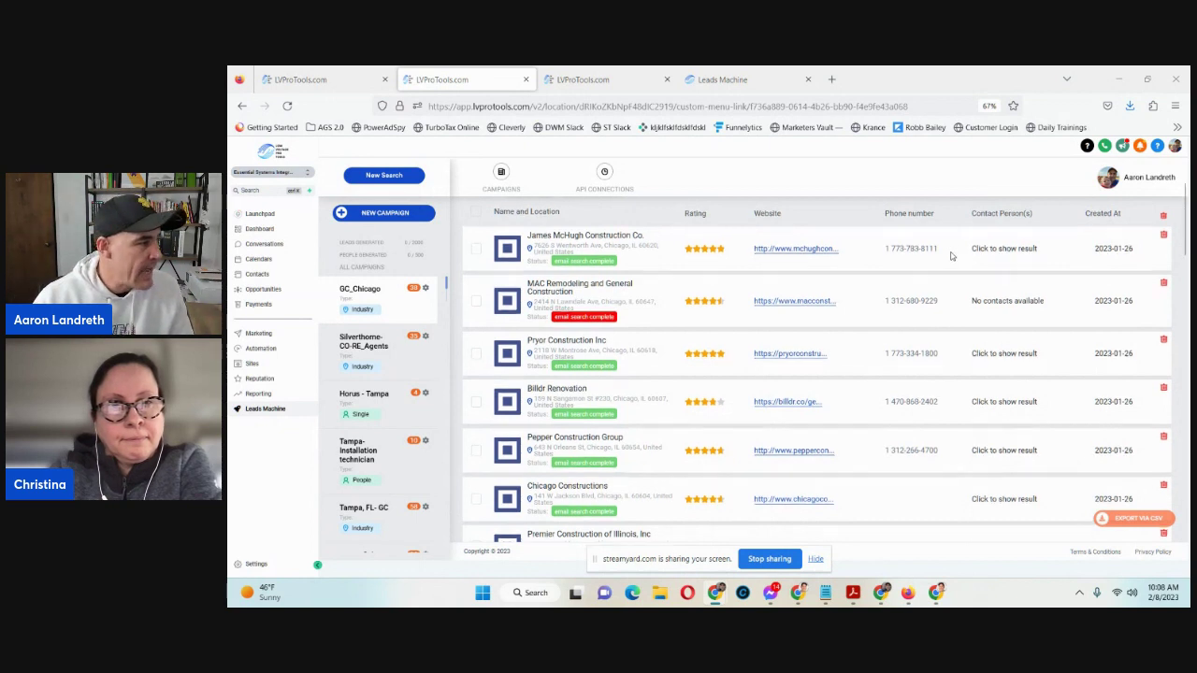
# Show the contact persons for James McHugh Construction Co. in the GC_Chicago campaign and dismiss the WhatsApp notification.
pyautogui.scroll(2, 948, 267)
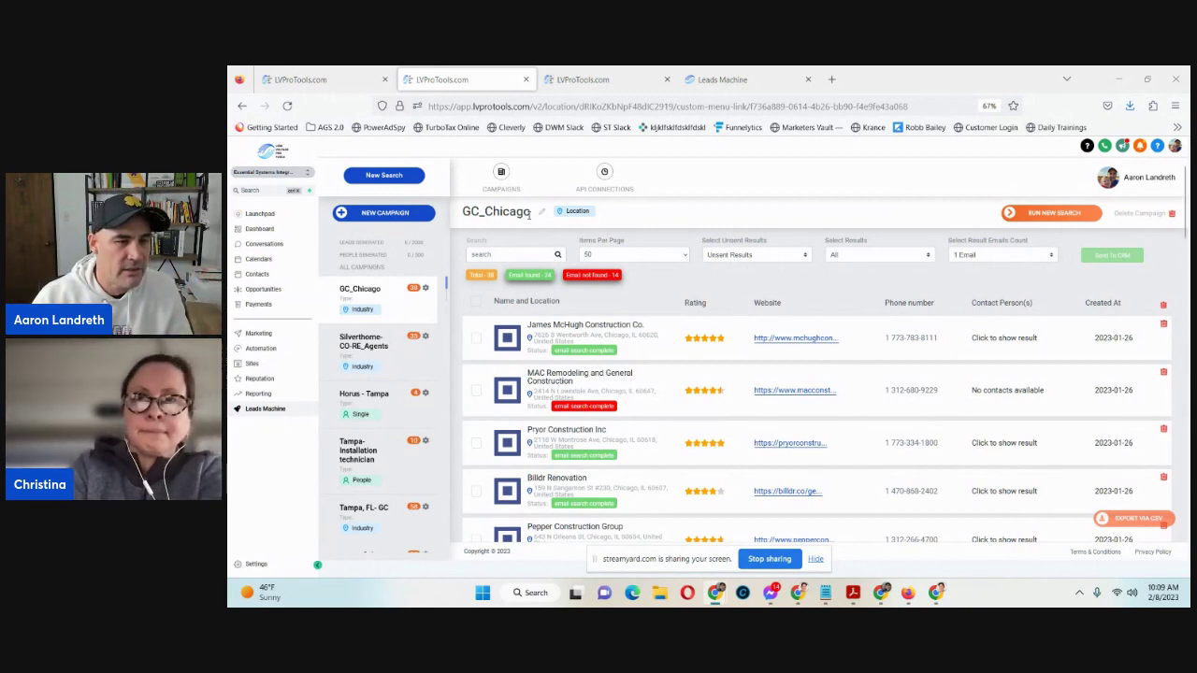
pyautogui.moveTo(529, 214)
pyautogui.mouseDown()
pyautogui.moveTo(461, 213)
pyautogui.moveTo(529, 213)
pyautogui.mouseUp()
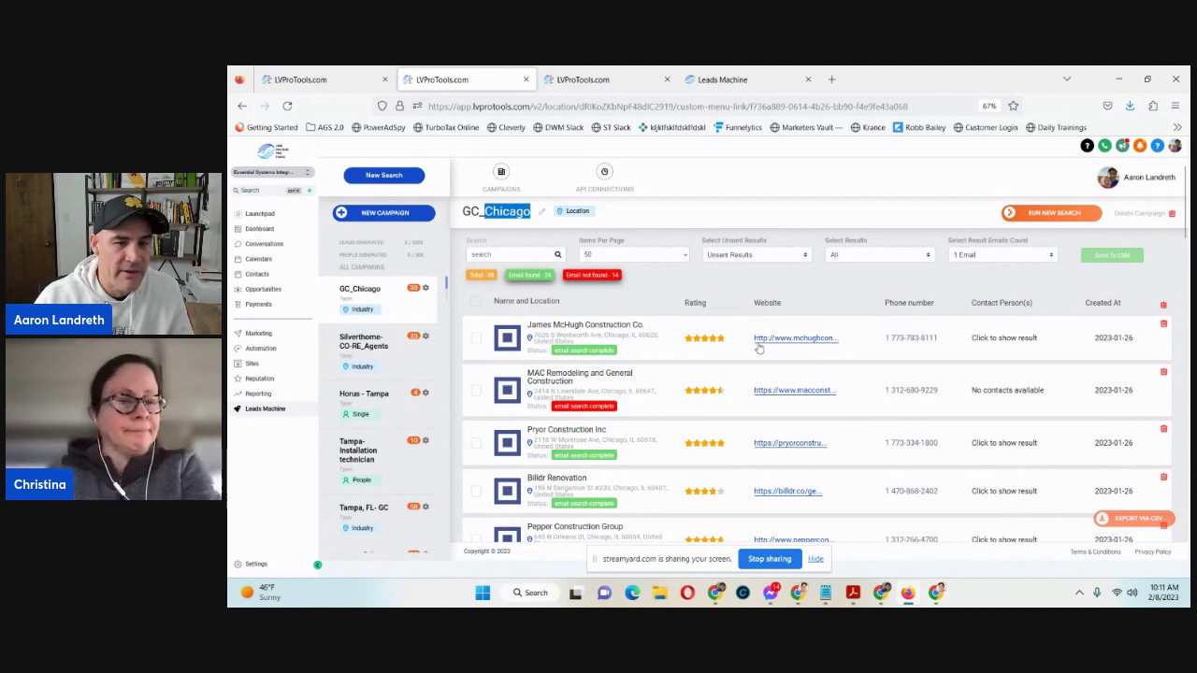
pyautogui.click(996, 343)
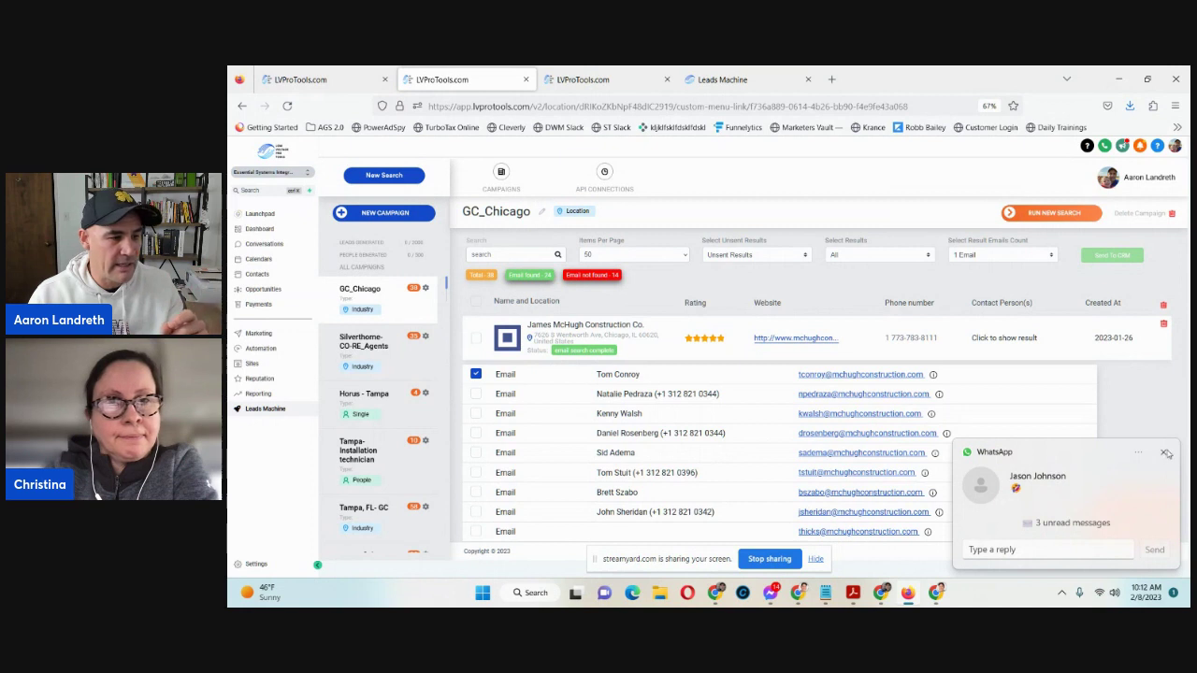
pyautogui.click(1164, 453)
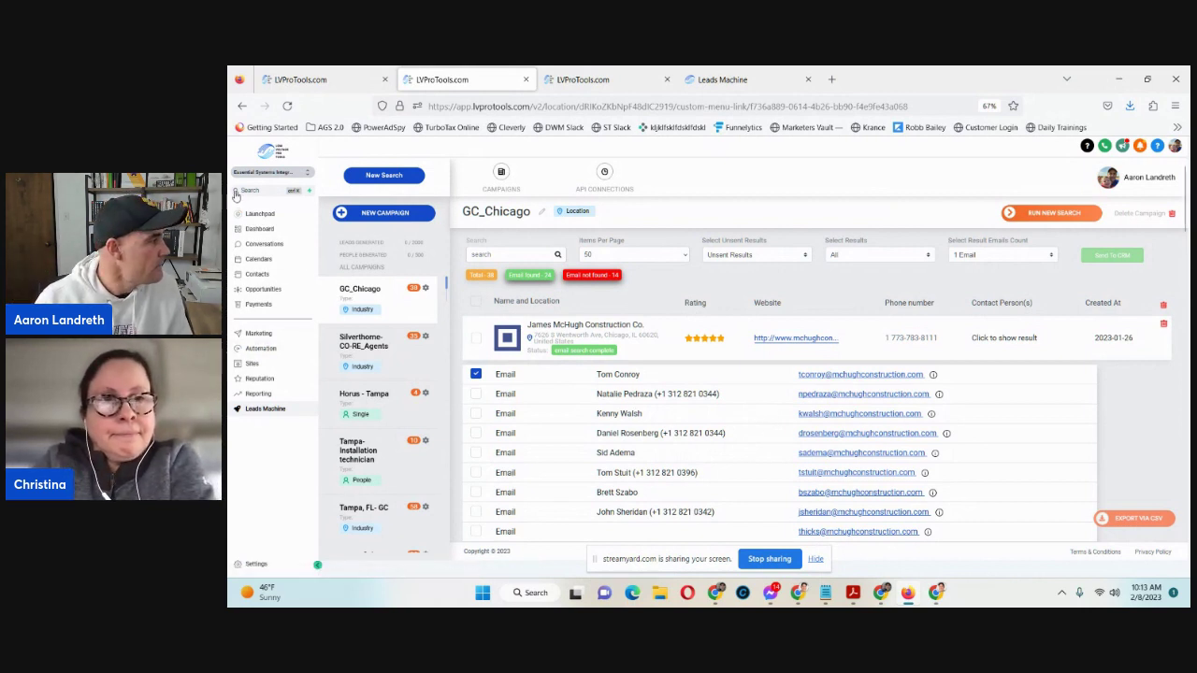
# Open the "01_LEADS - Cold Outreach Special Offer" workflow from the 01_Outreach Client Profit System automation folder.
pyautogui.click(268, 349)
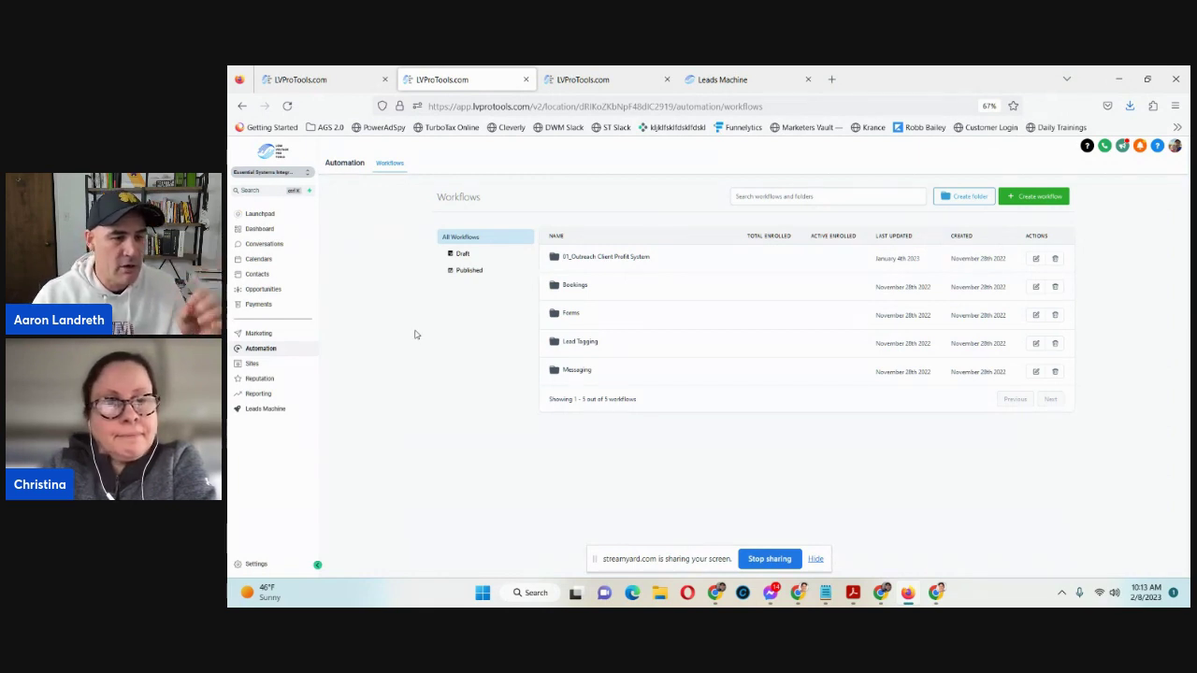
pyautogui.click(612, 258)
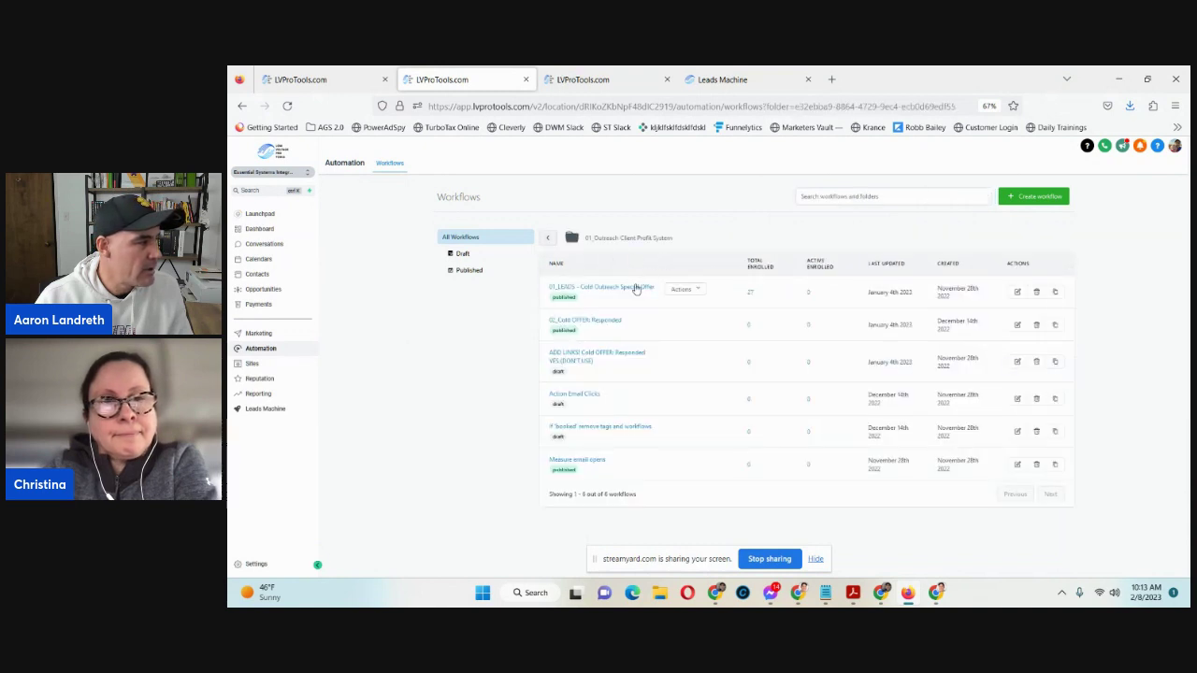
pyautogui.click(635, 289)
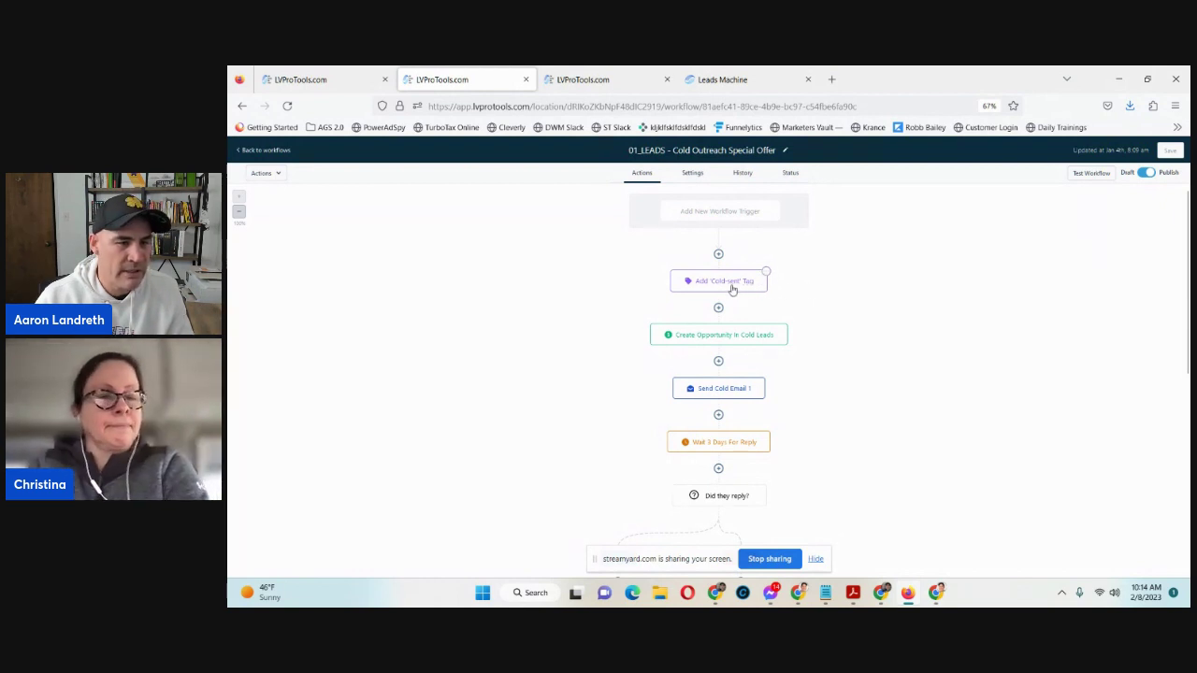
# Enlarge the page to 133% and examine the workflow's actions from the 'Cold-sent' tag through the reply branches and the second cold email.
pyautogui.hotkey('ctrl', '+')
pyautogui.hotkey('ctrl', '+')
pyautogui.hotkey('ctrl', '+')
pyautogui.hotkey('ctrl', '+')
pyautogui.hotkey('ctrl', '+')
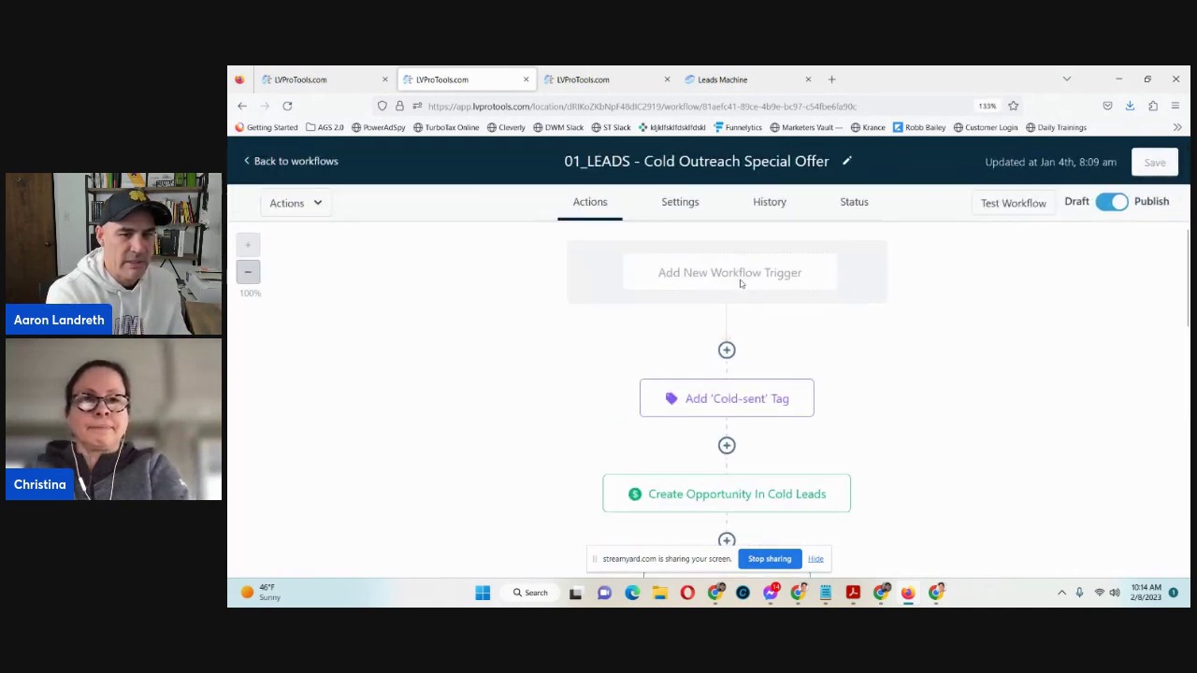
pyautogui.hotkey('ctrl', '+')
pyautogui.scroll(-3, 783, 321)
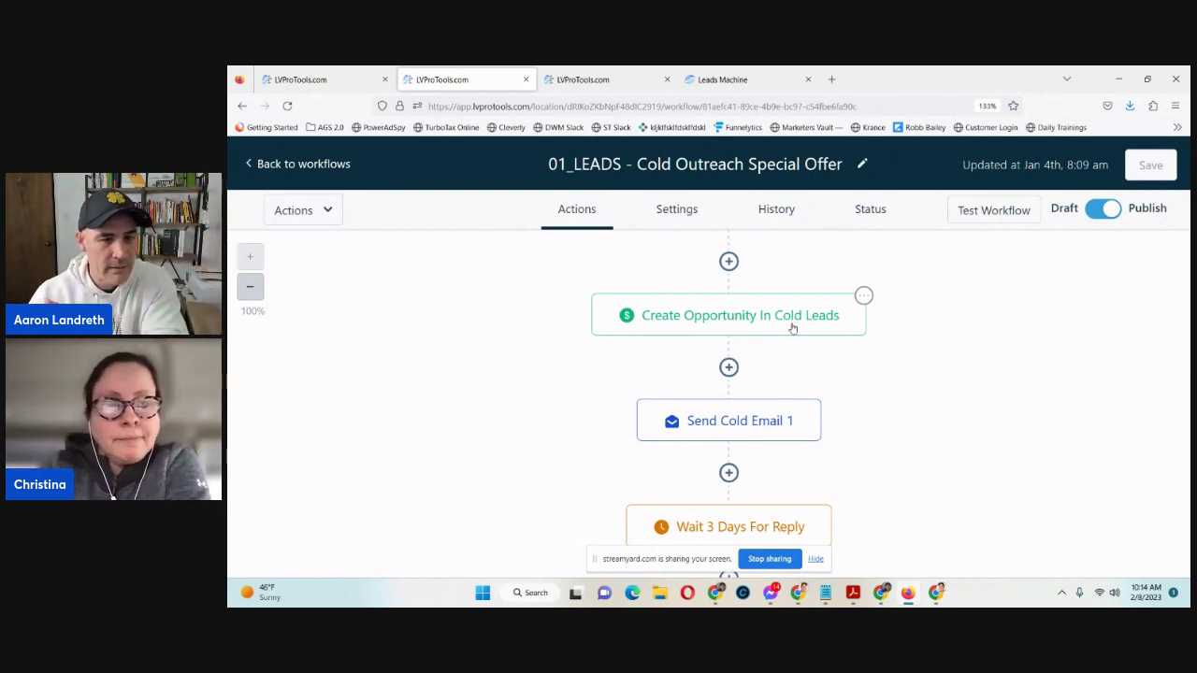
pyautogui.scroll(-1, 873, 358)
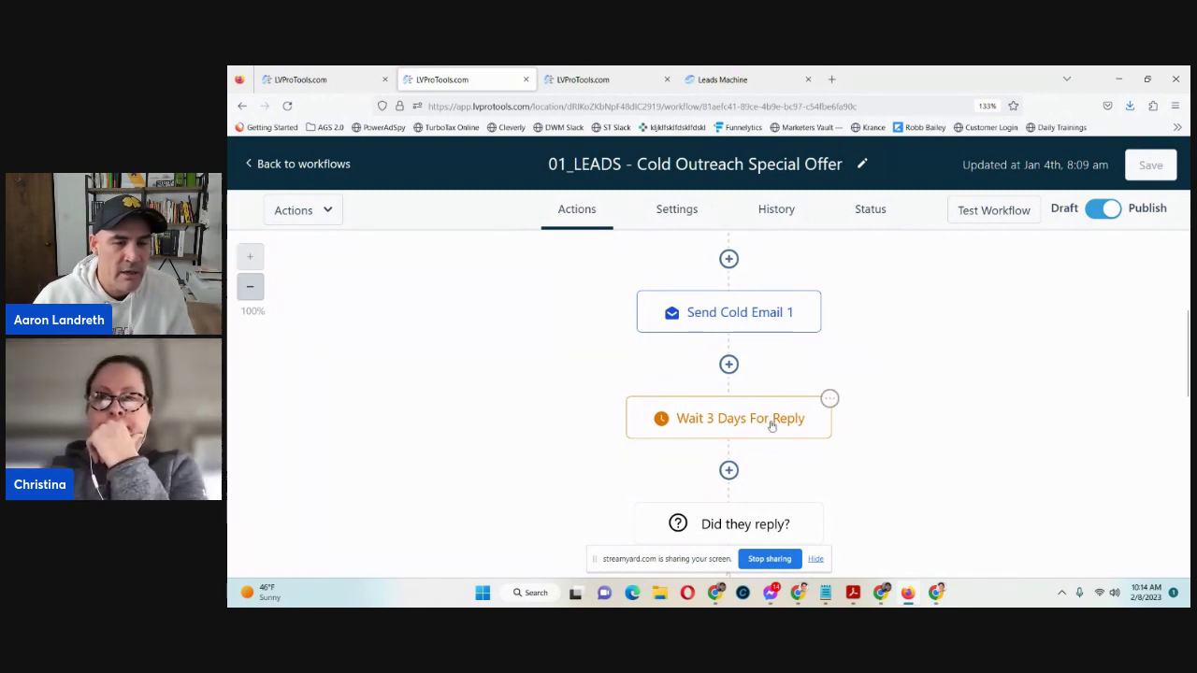
pyautogui.scroll(-4, 772, 425)
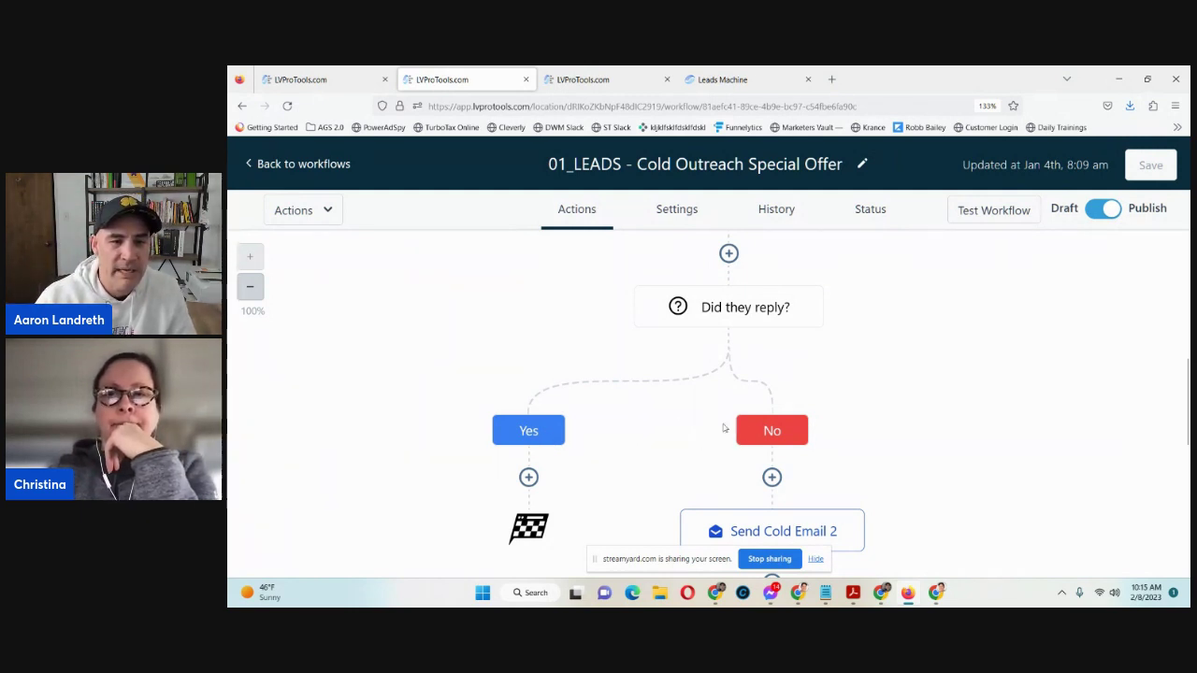
pyautogui.scroll(-2, 727, 428)
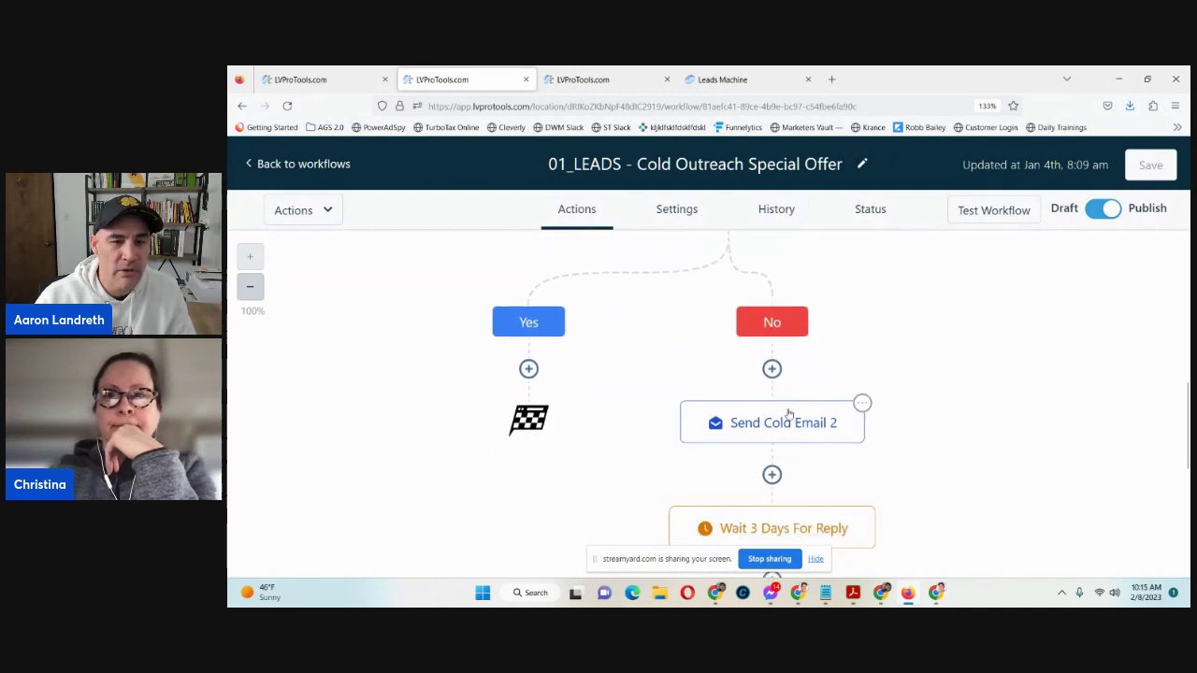
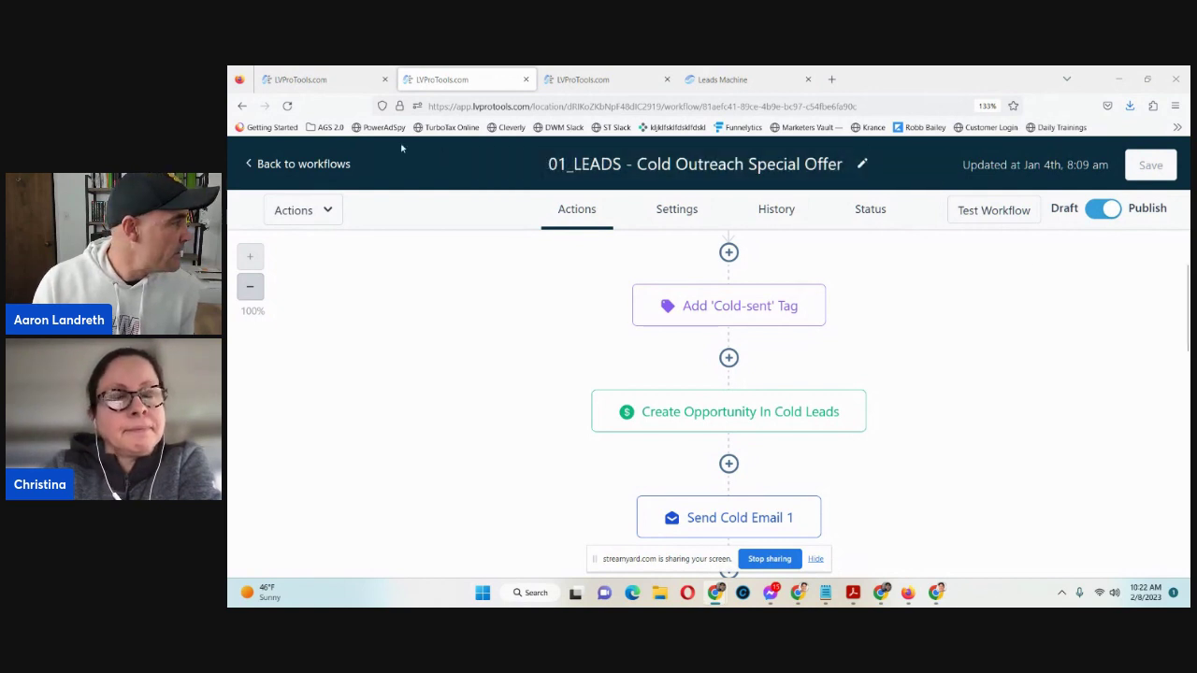
pyautogui.click(348, 83)
pyautogui.click(458, 82)
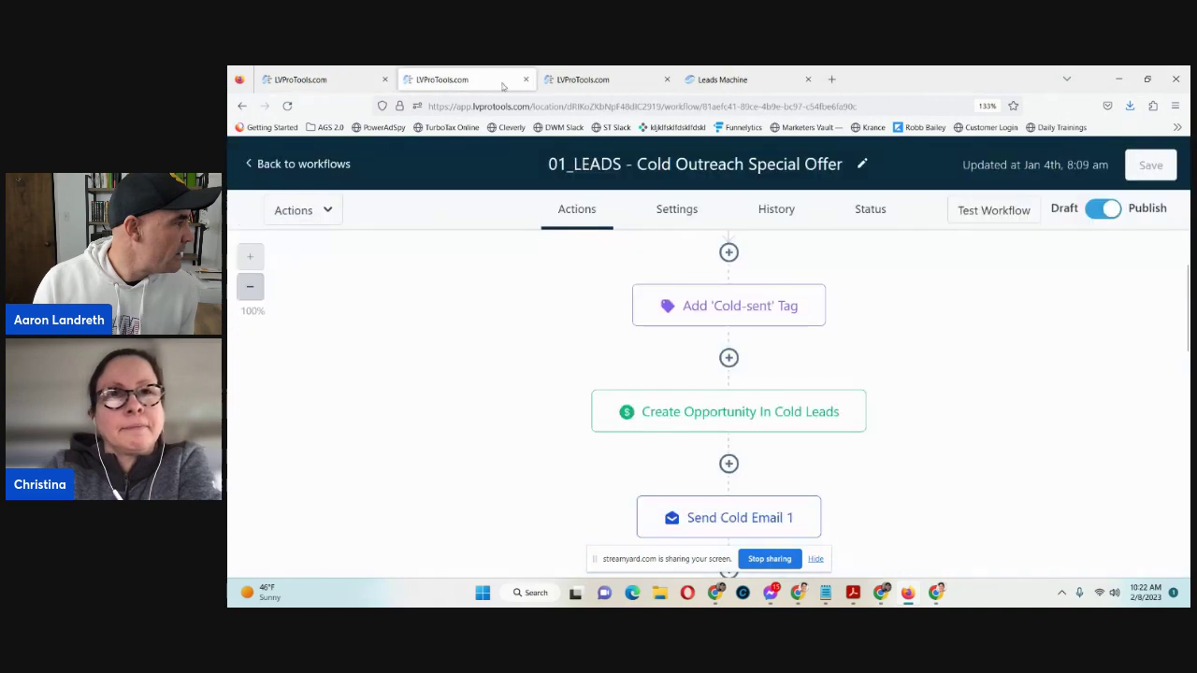
pyautogui.click(636, 83)
pyautogui.click(719, 82)
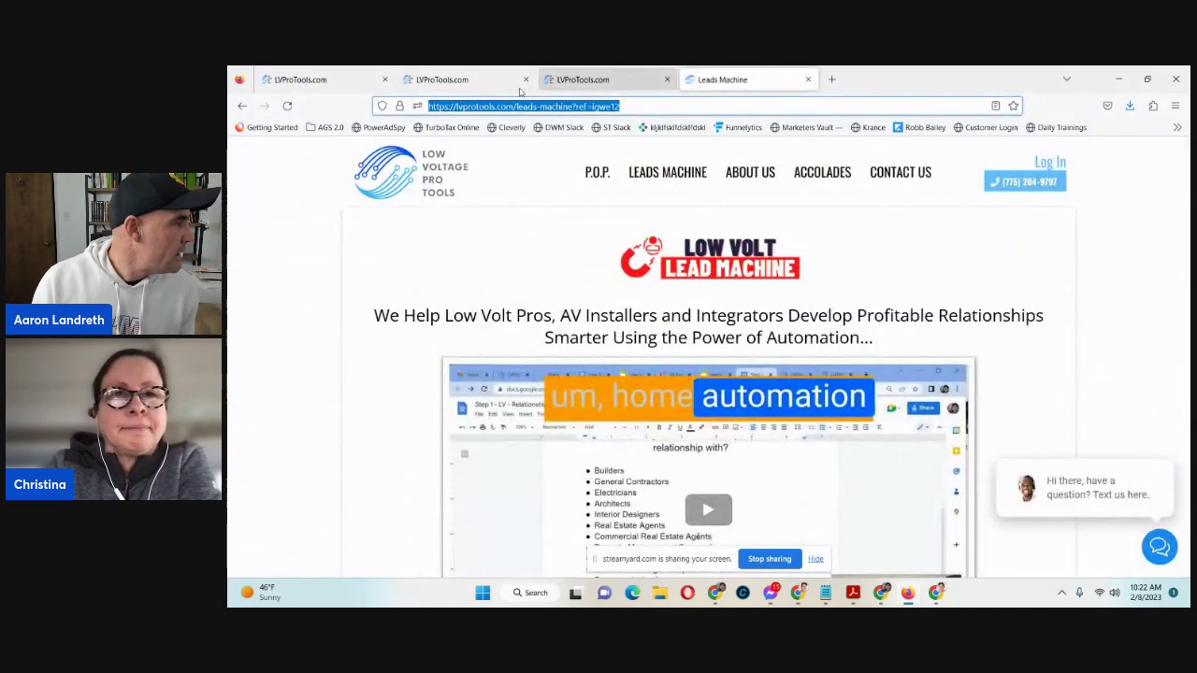
pyautogui.click(458, 84)
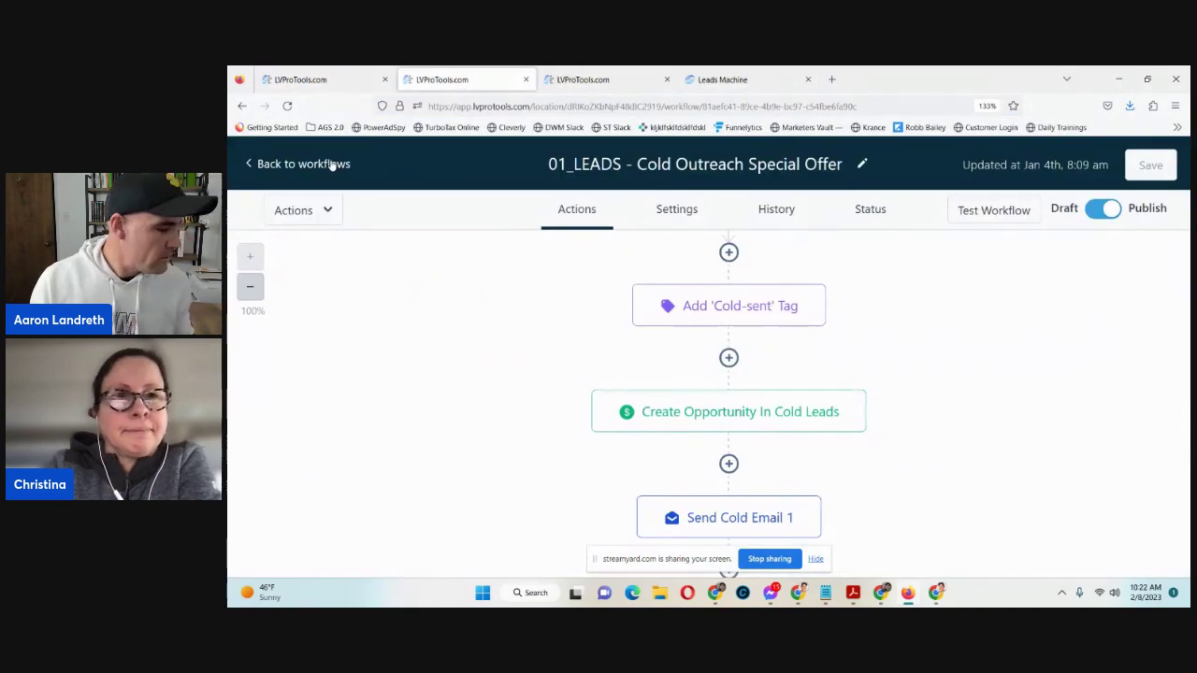
# Reduce the page zoom to 80% and leave the Cold Outreach workflow for the workflow list.
pyautogui.hotkey('ctrl', '-')
pyautogui.hotkey('ctrl', '-')
pyautogui.hotkey('ctrl', '-')
pyautogui.hotkey('ctrl', '-')
pyautogui.hotkey('ctrl', '-')
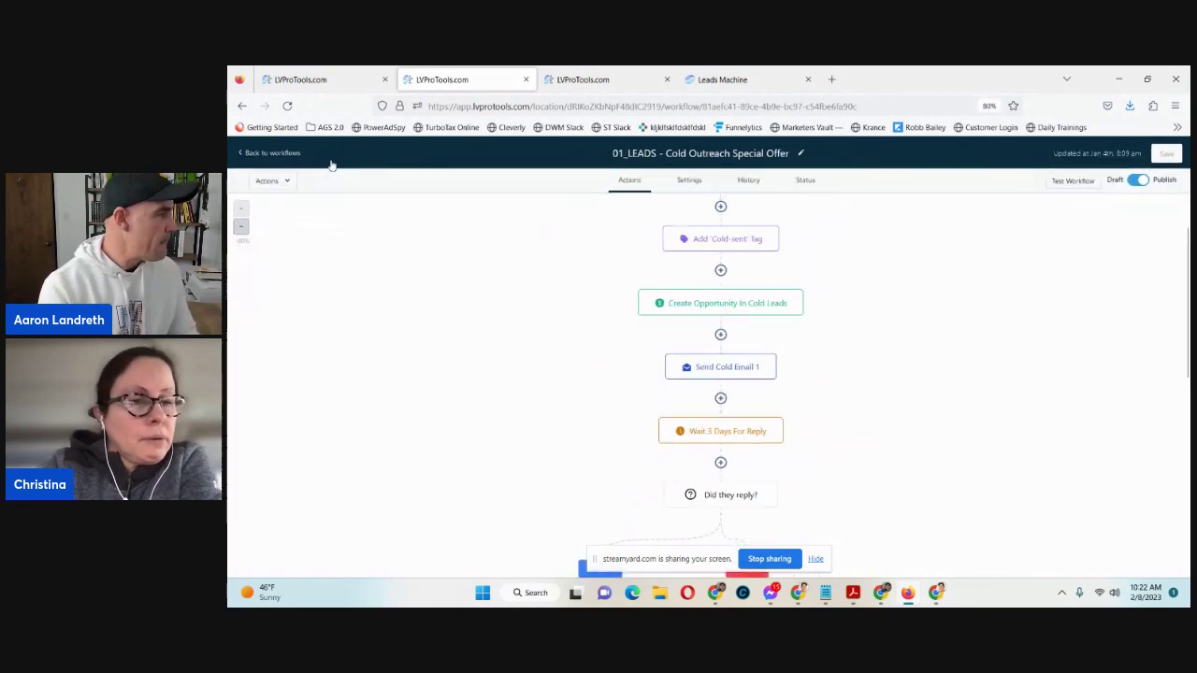
pyautogui.click(288, 155)
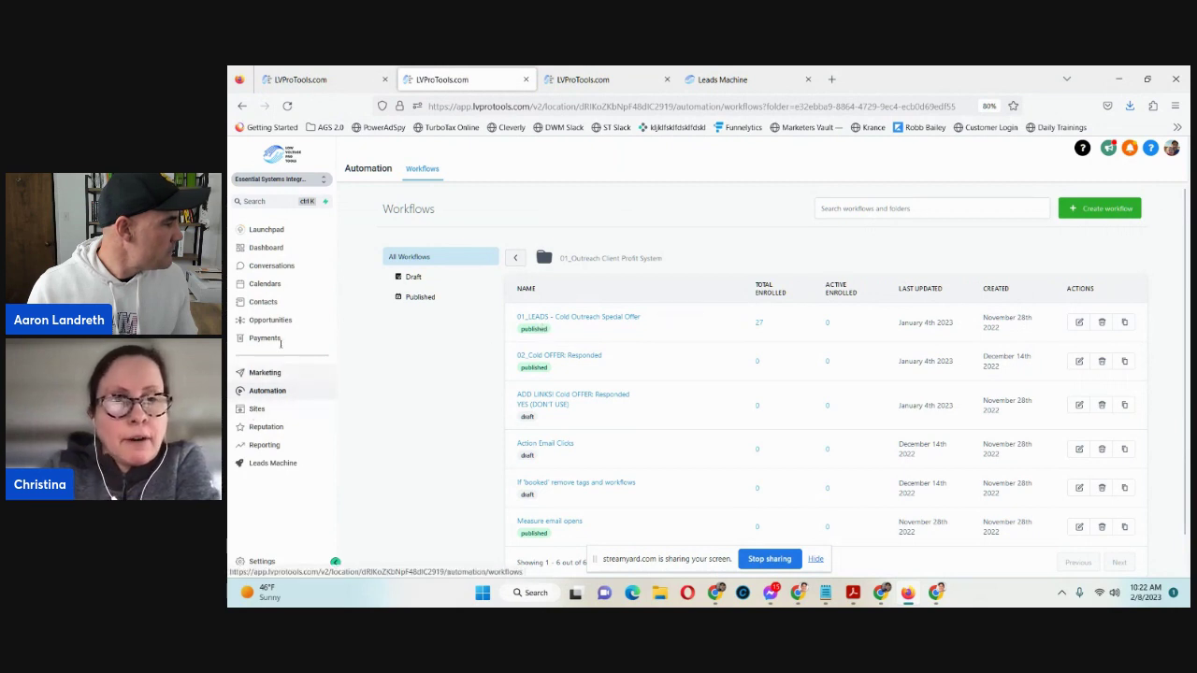
# Open the GC_Chicago campaign in Leads Machine, ignore the phone number notice and look over its company results.
pyautogui.click(271, 464)
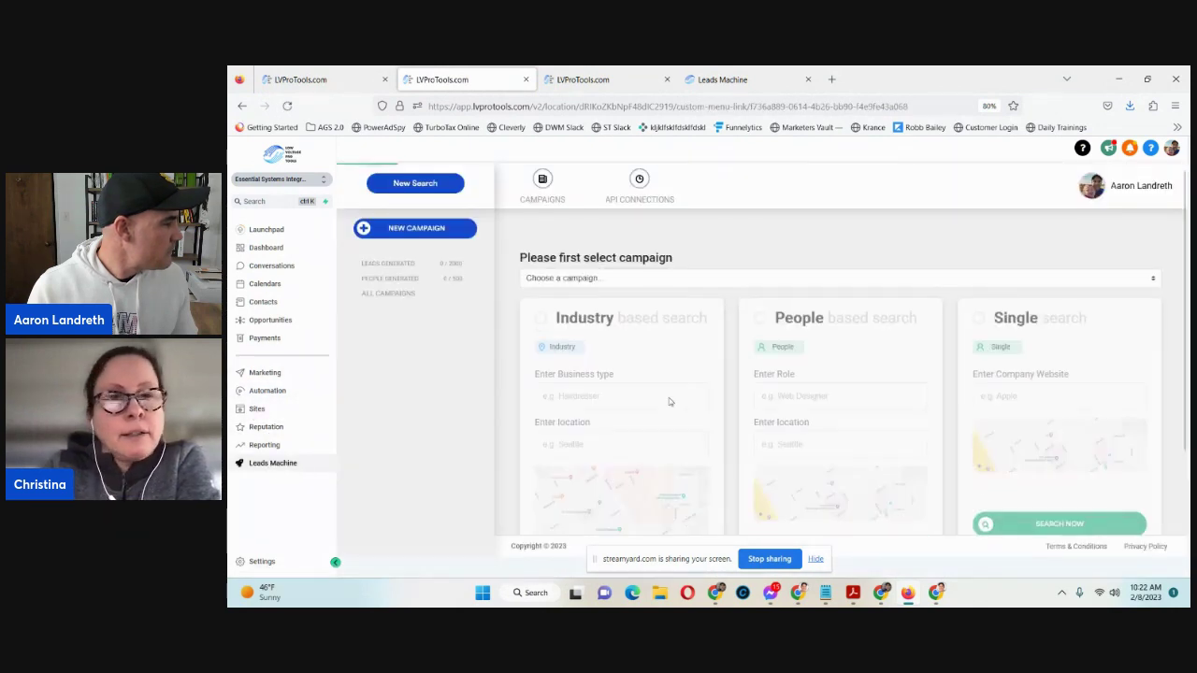
pyautogui.click(389, 345)
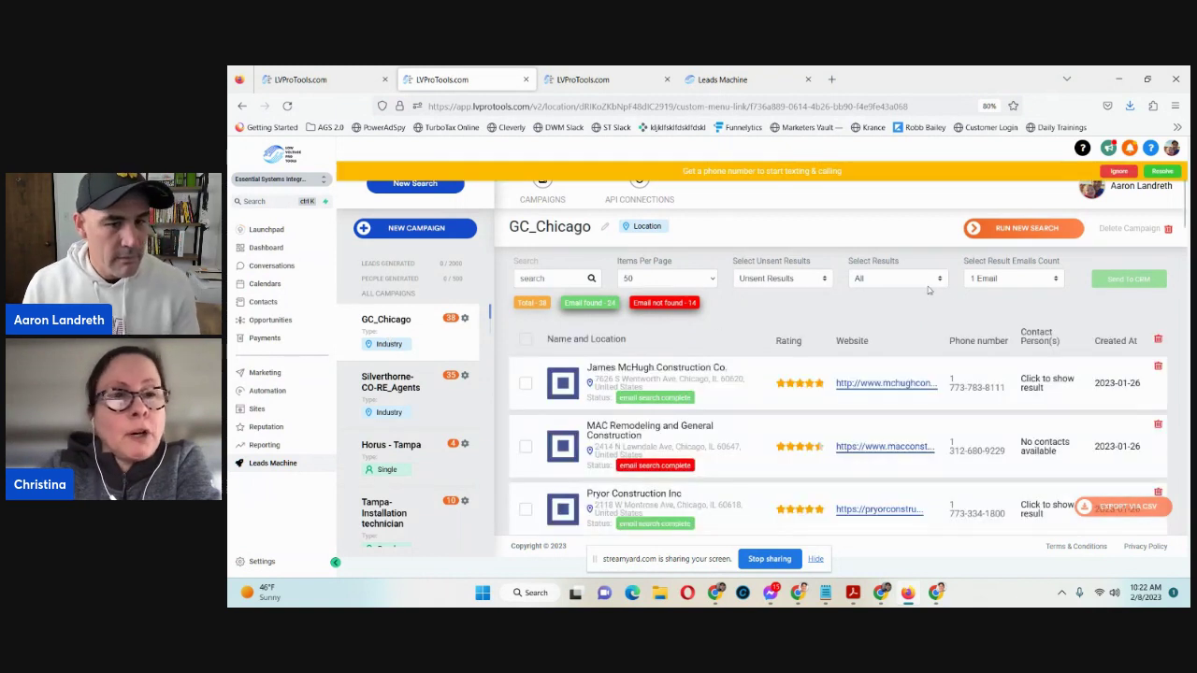
pyautogui.click(1118, 172)
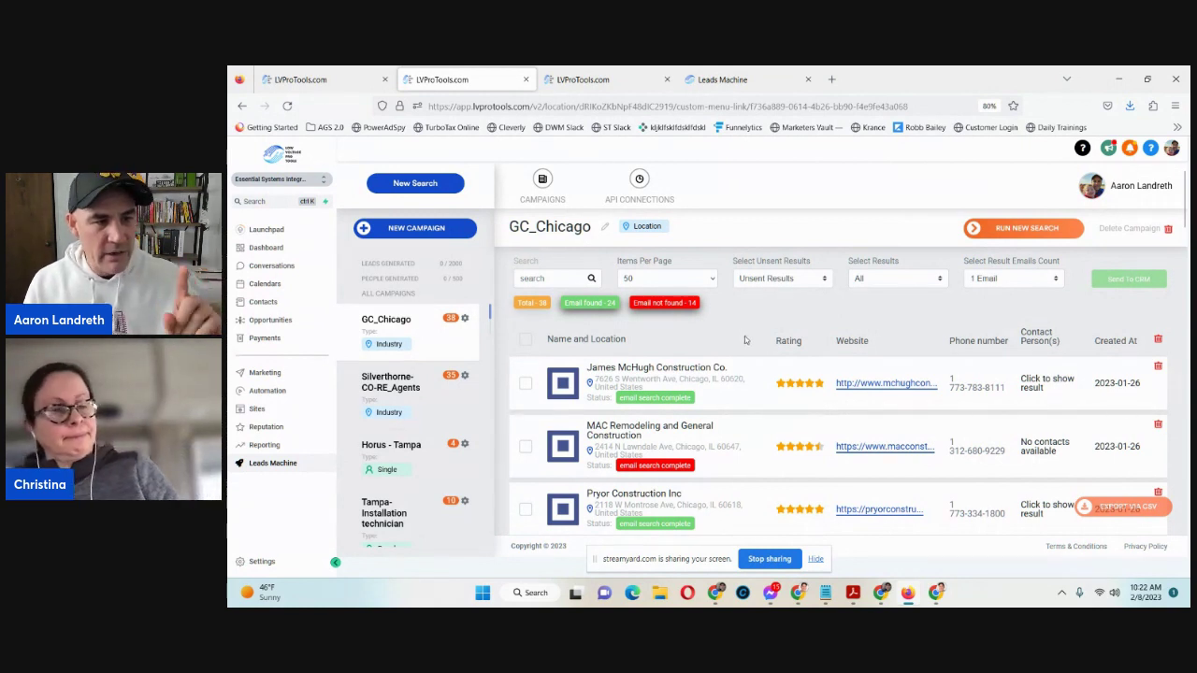
pyautogui.scroll(-2, 731, 373)
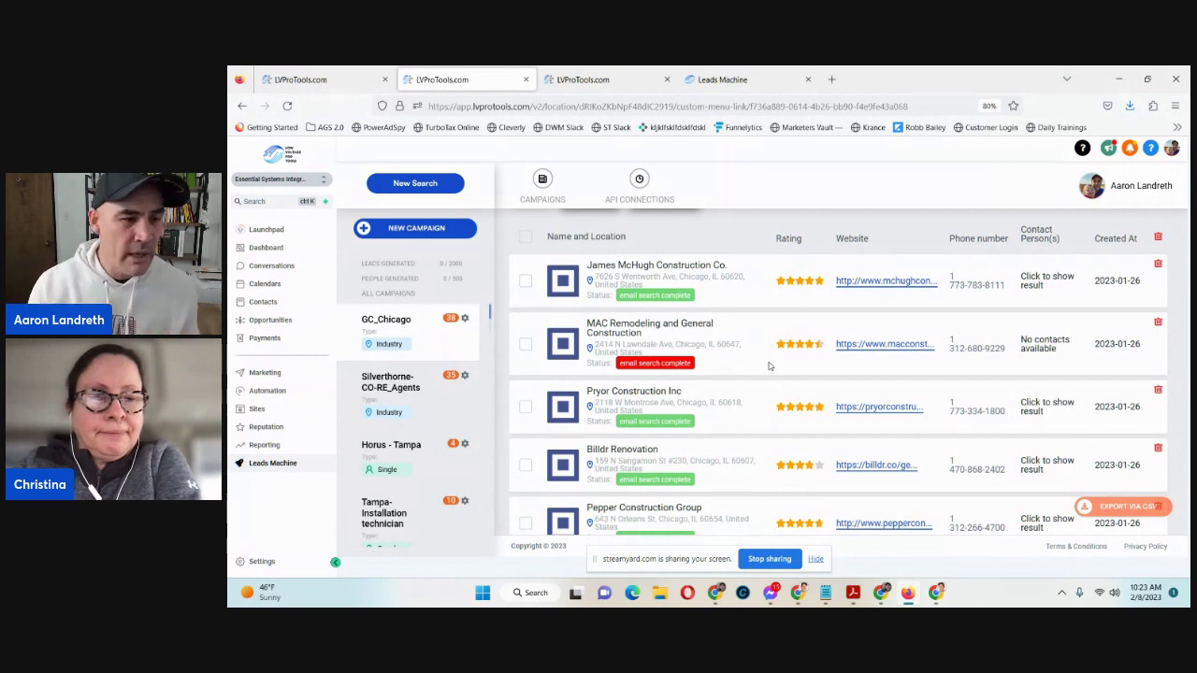
pyautogui.scroll(1, 772, 377)
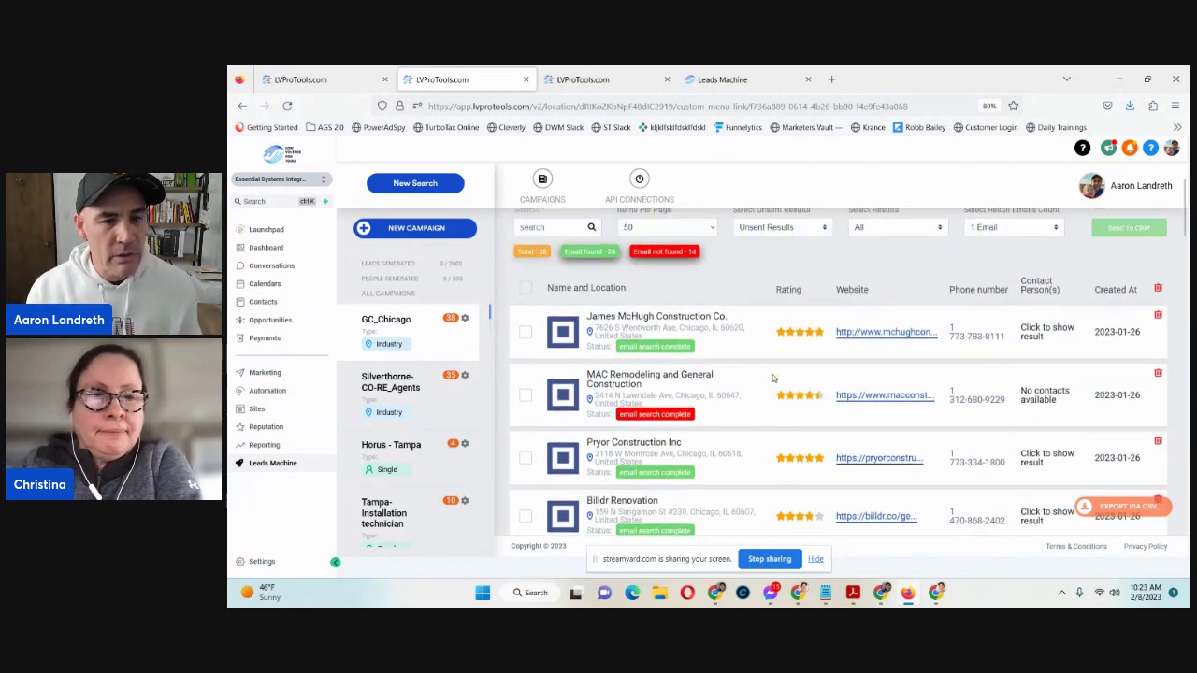